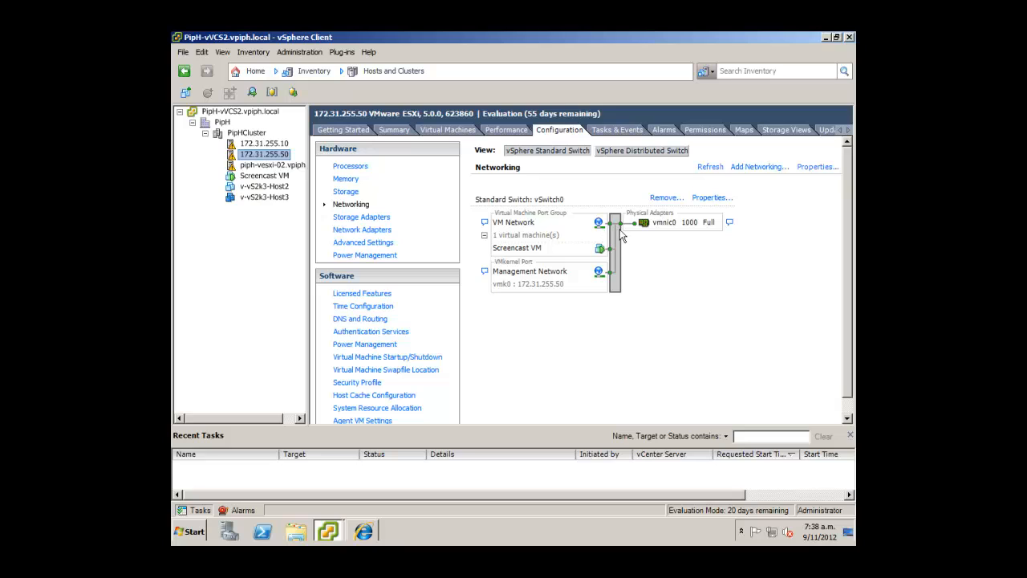
Open vSwitch0's properties and review the settings of the VM Network and Management Network port groups.
{"action": "left_click", "coordinate": [700, 202]}
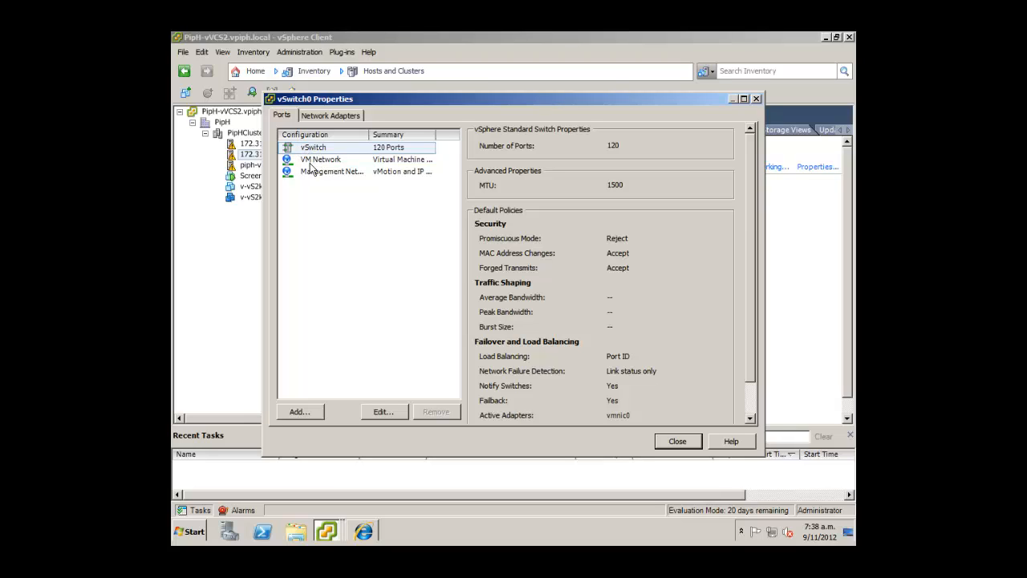
{"action": "left_click", "coordinate": [309, 164]}
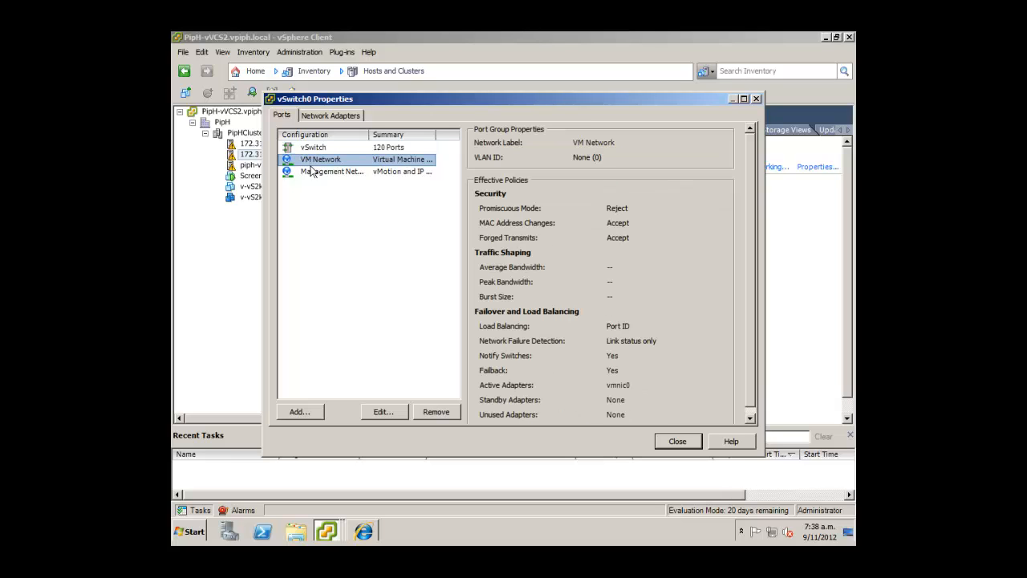
{"action": "left_click", "coordinate": [311, 171]}
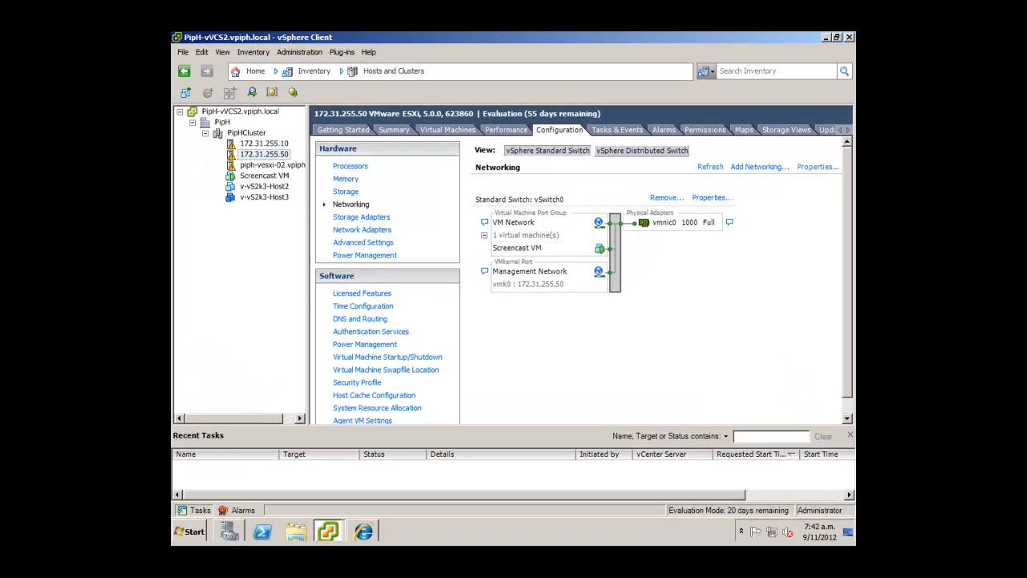
Start adding a virtual machine network on a new vSphere standard switch and label it ProdVMs.
{"action": "left_click", "coordinate": [755, 168]}
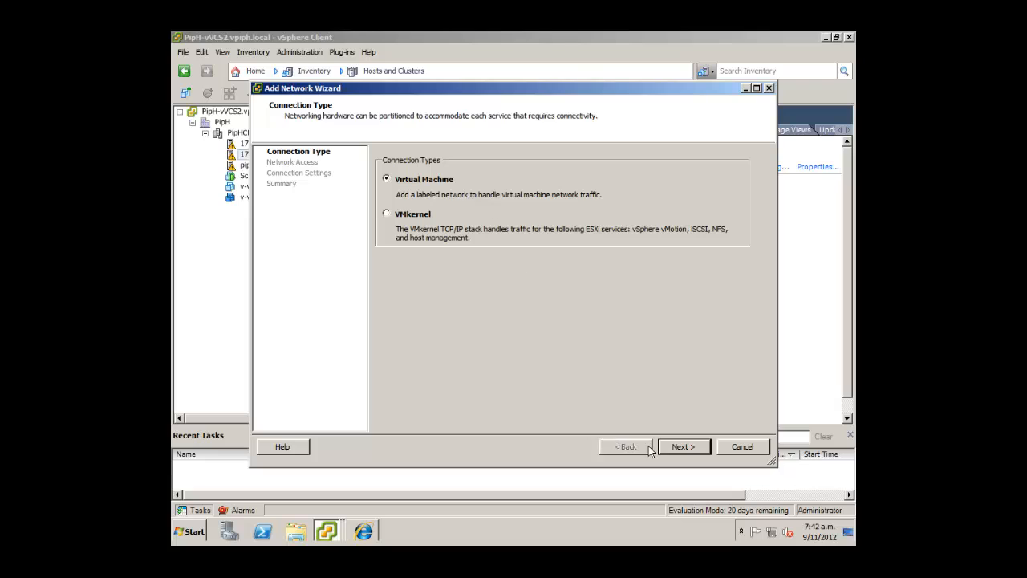
{"action": "left_click", "coordinate": [683, 446]}
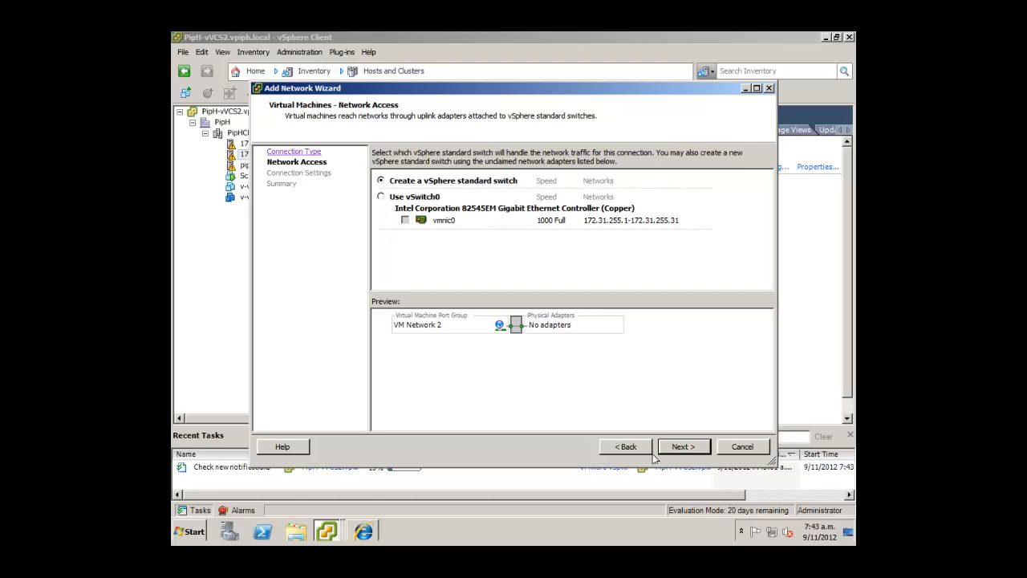
{"action": "left_click", "coordinate": [679, 451]}
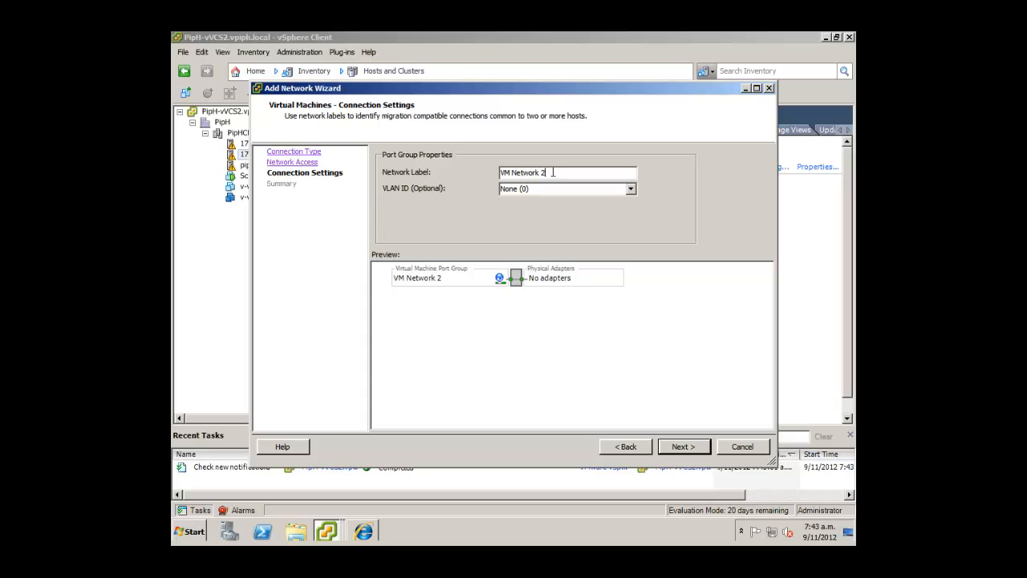
{"action": "left_click_drag", "start_coordinate": [552, 173], "coordinate": [471, 171]}
{"action": "type", "text": "ProdVm"}
{"action": "key", "text": "BackSpace"}
{"action": "type", "text": "MS"}
{"action": "key", "text": "BackSpace"}
{"action": "type", "text": "s"}
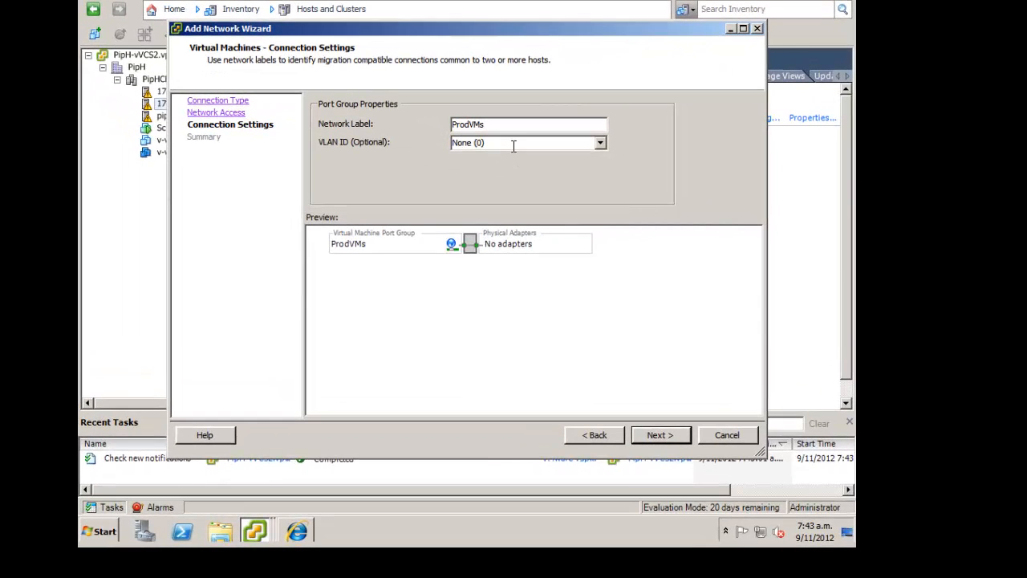
Keep the VLAN ID at None (0) and finish creating the ProdVMs network.
{"action": "left_click", "coordinate": [514, 146]}
{"action": "left_click", "coordinate": [598, 145]}
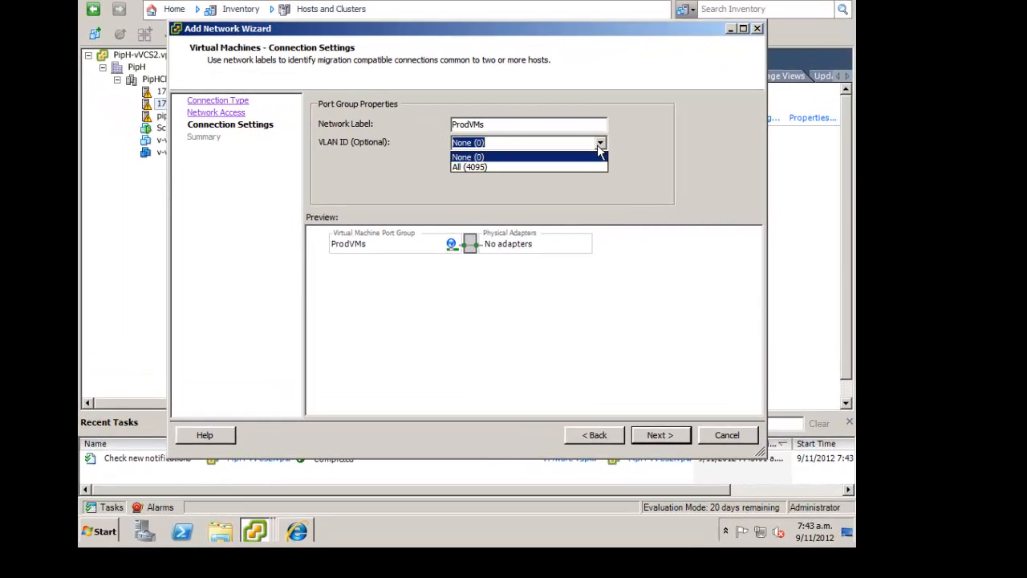
{"action": "left_click", "coordinate": [599, 145]}
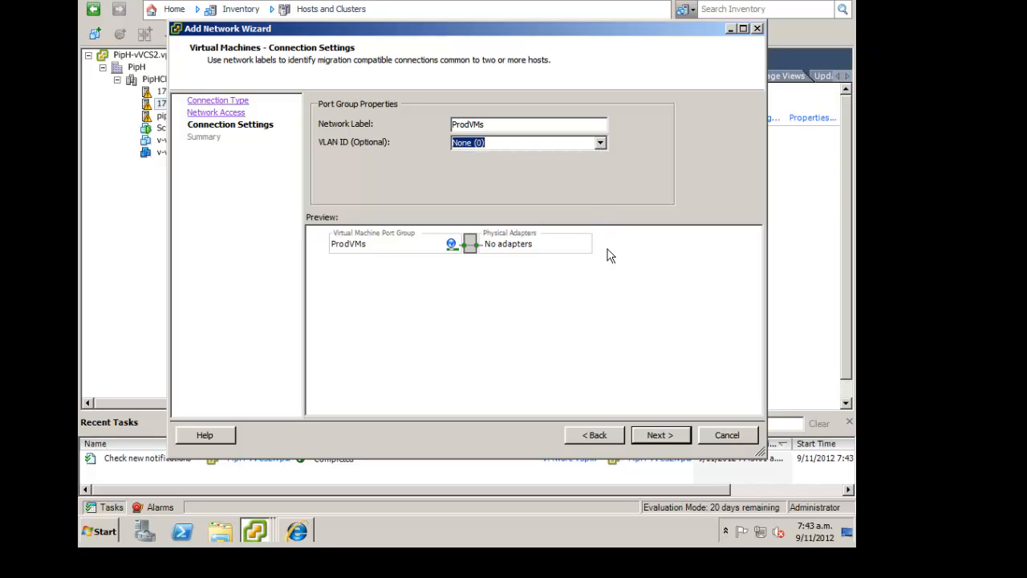
{"action": "left_click", "coordinate": [653, 436]}
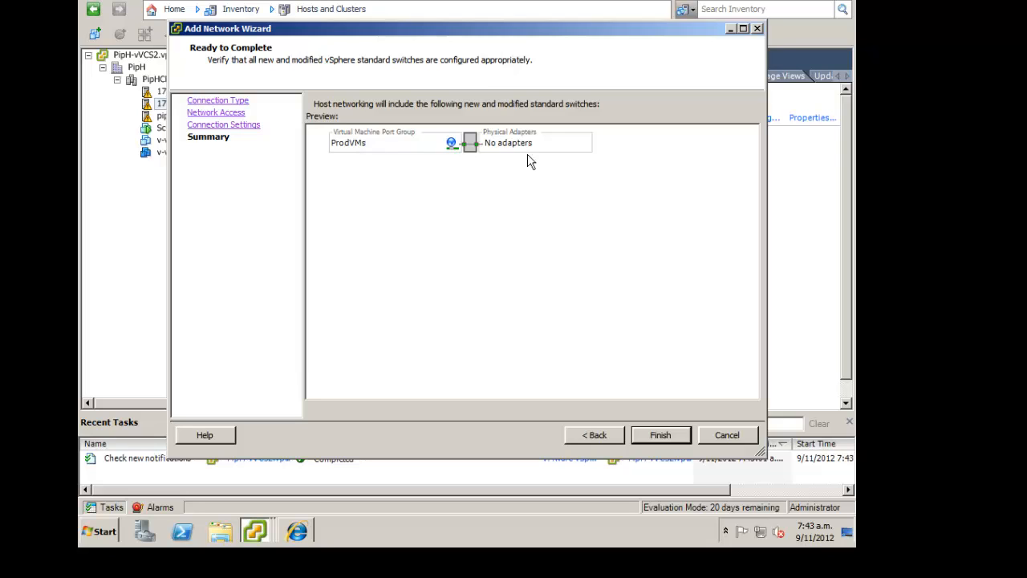
{"action": "left_click", "coordinate": [655, 433]}
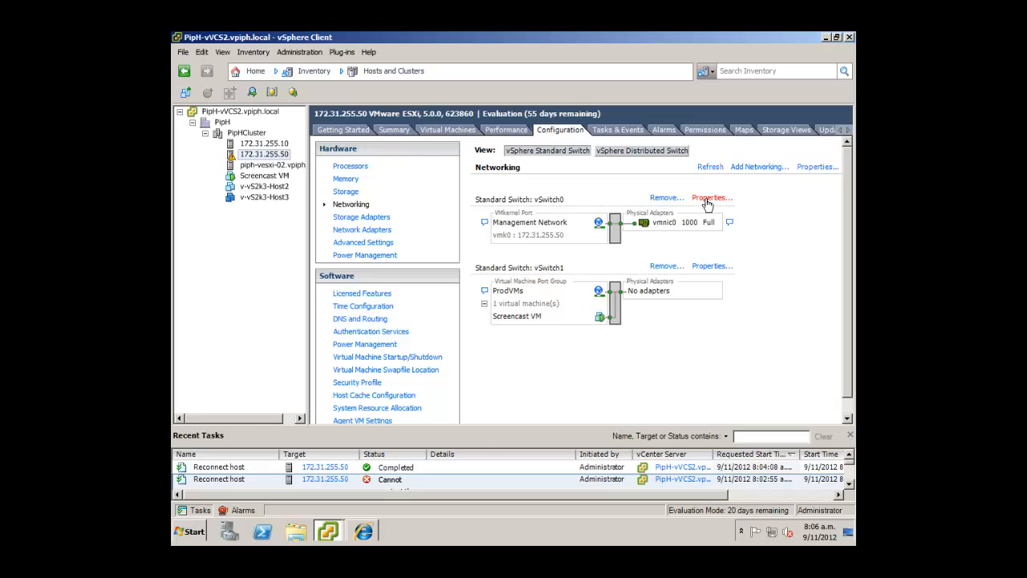
Add a virtual machine port group labelled ProdVM1 to vSwitch0 and close the switch properties.
{"action": "left_click", "coordinate": [707, 199]}
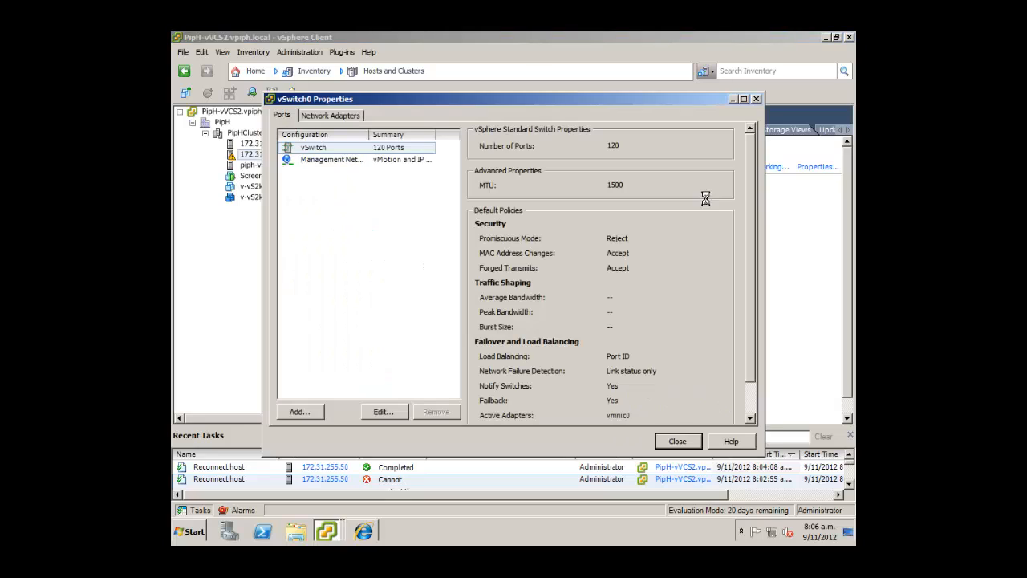
{"action": "left_click", "coordinate": [301, 412]}
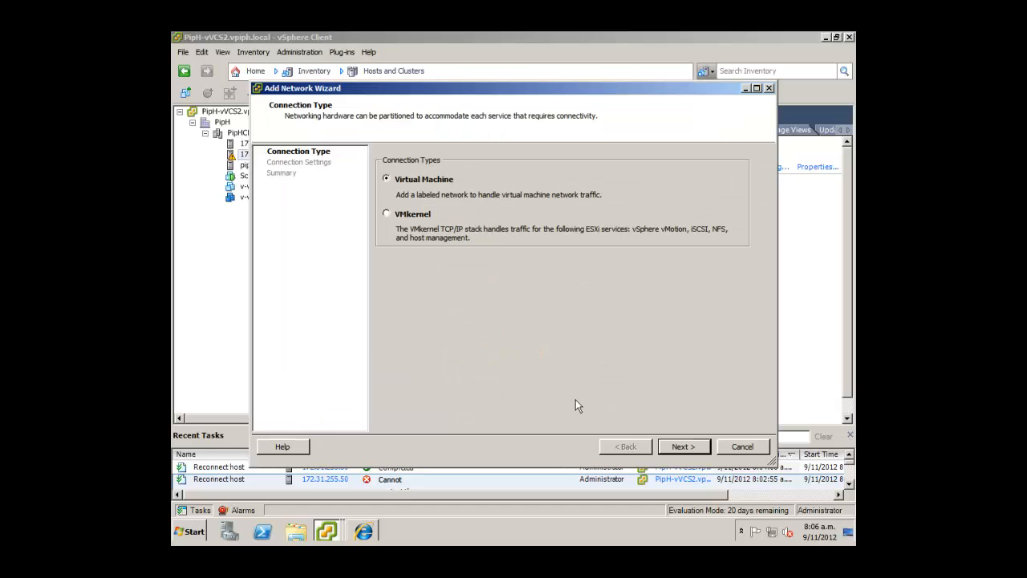
{"action": "left_click", "coordinate": [679, 450]}
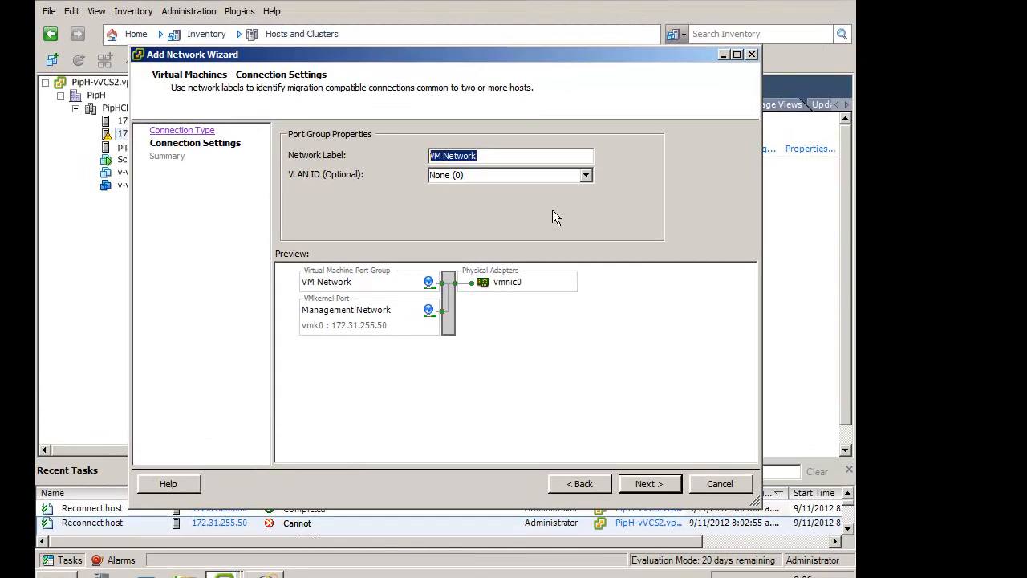
{"action": "type", "text": "Prod"}
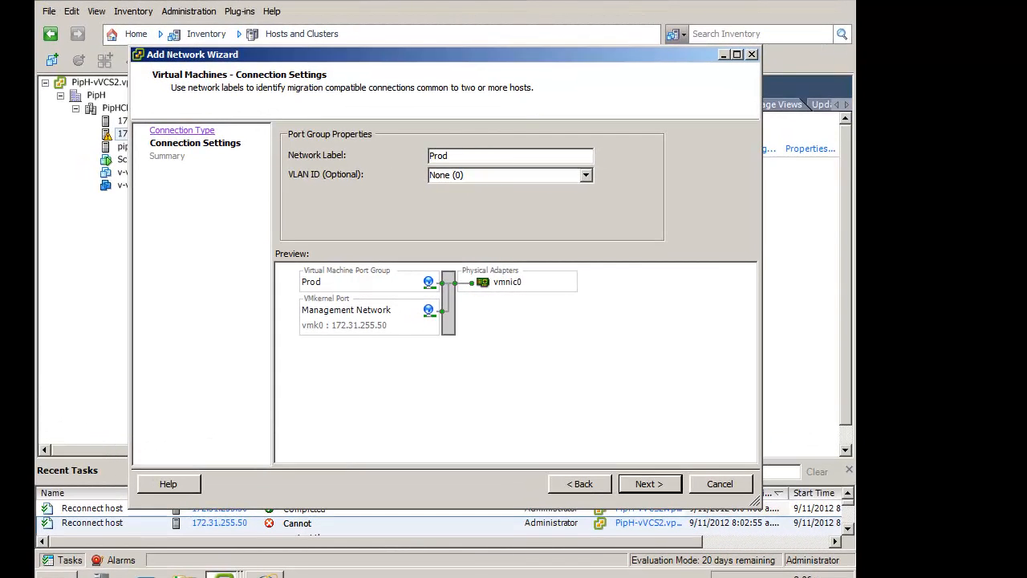
{"action": "type", "text": "VM1"}
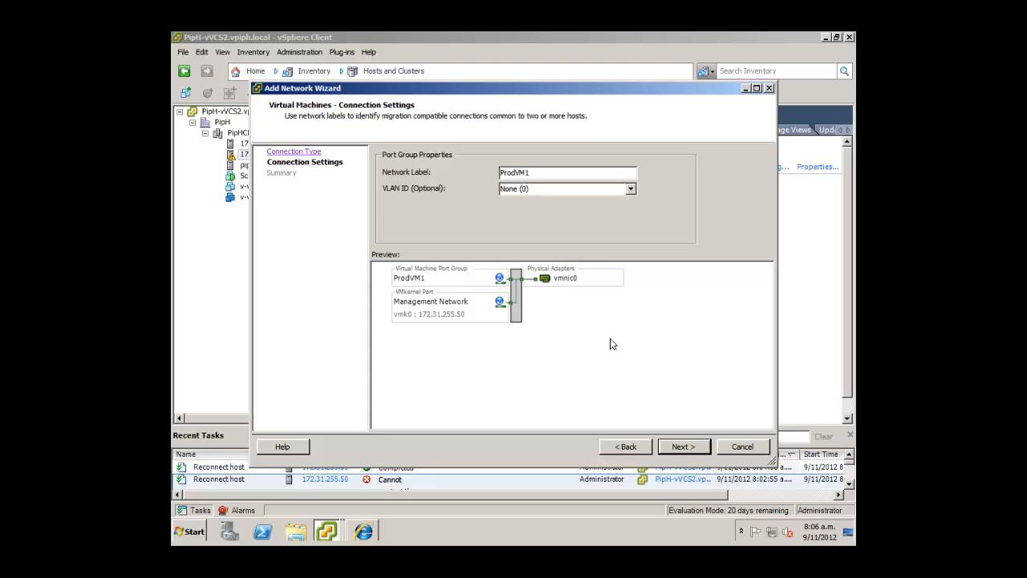
{"action": "left_click", "coordinate": [683, 450]}
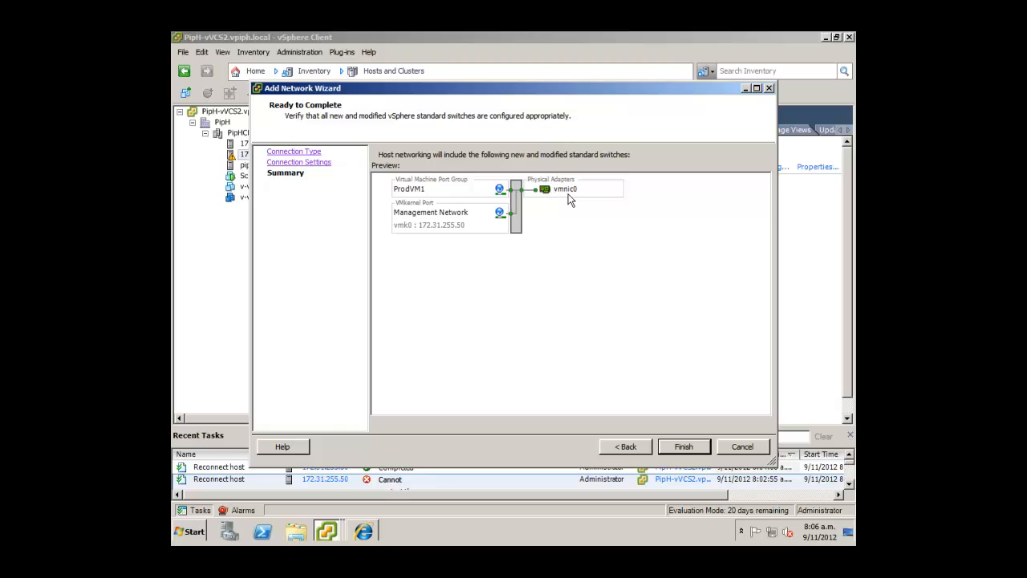
{"action": "left_click", "coordinate": [673, 447]}
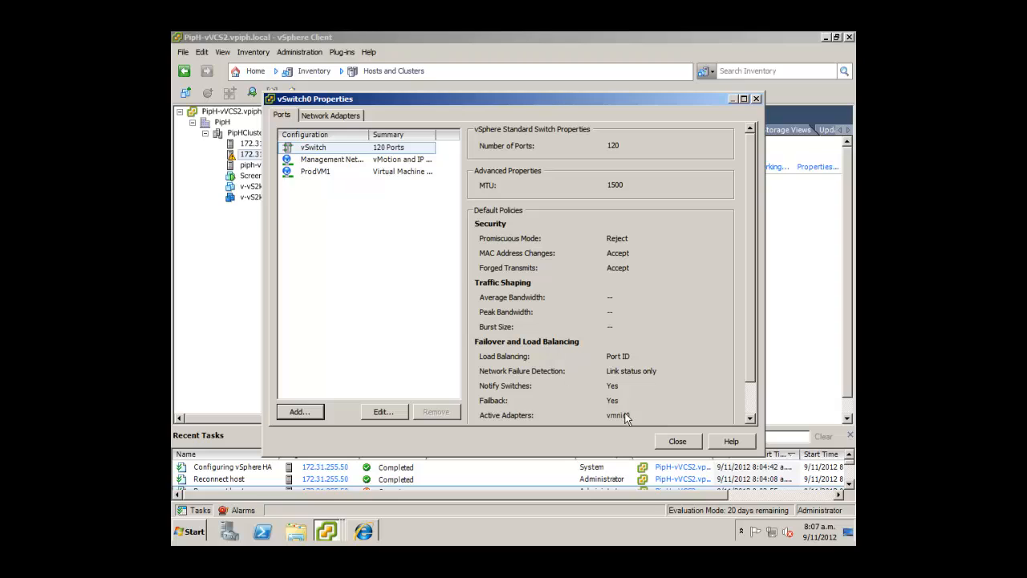
{"action": "left_click", "coordinate": [669, 446]}
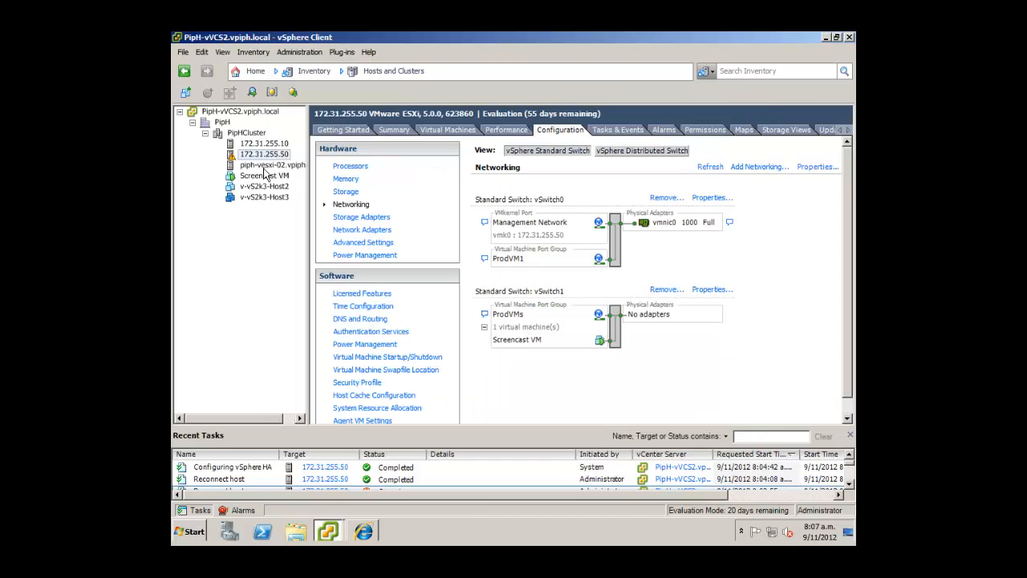
Connect Network adapter 1 of Screencast VM to the ProdVM1 network.
{"action": "left_click", "coordinate": [269, 177]}
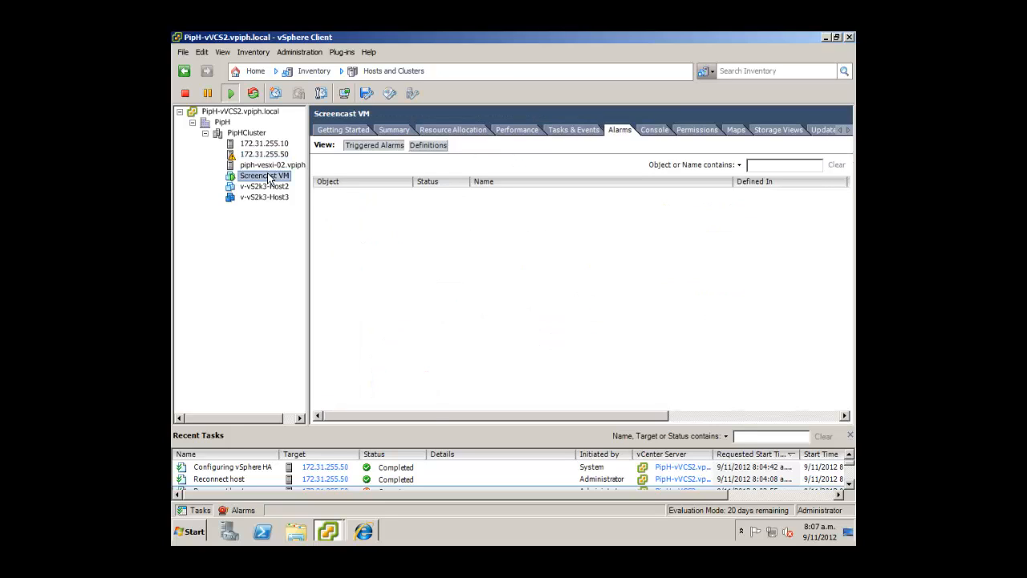
{"action": "right_click", "coordinate": [271, 177]}
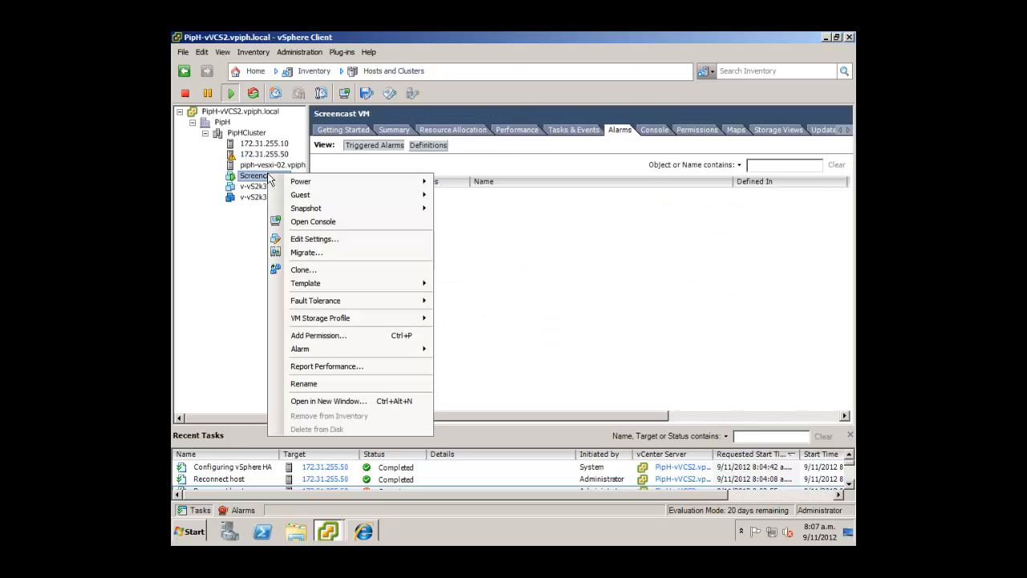
{"action": "left_click", "coordinate": [296, 239]}
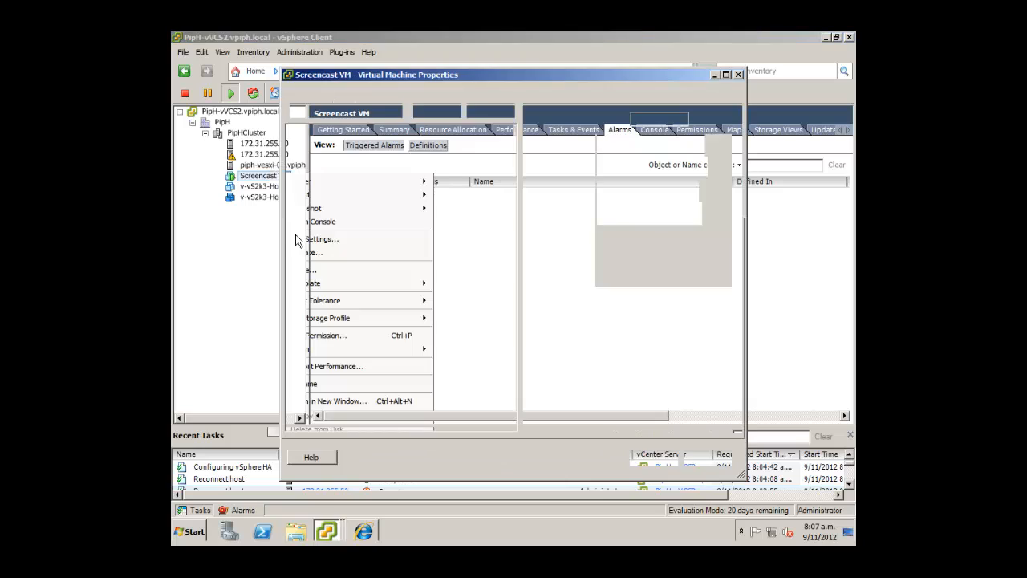
{"action": "left_click", "coordinate": [442, 228]}
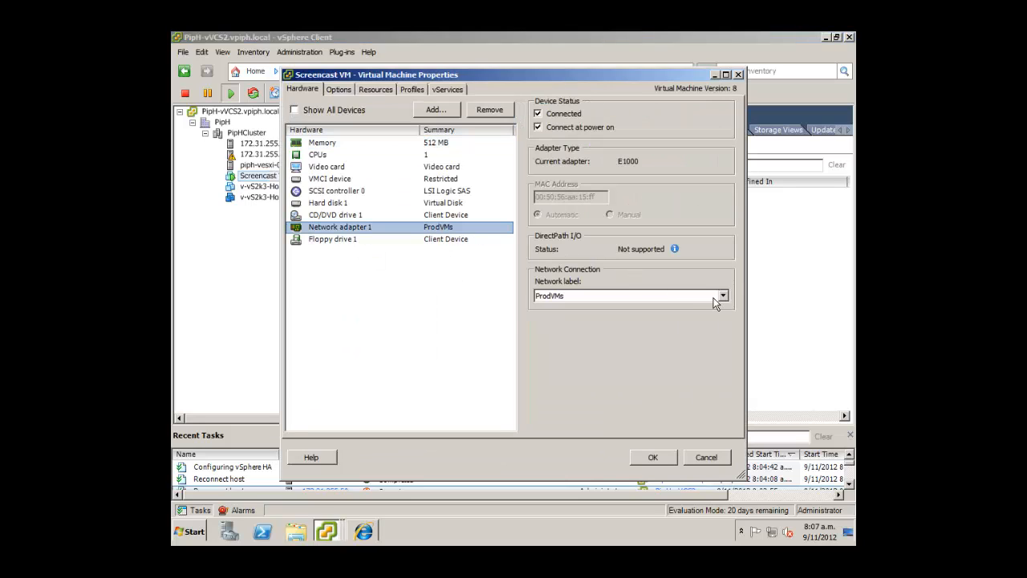
{"action": "left_click", "coordinate": [719, 297]}
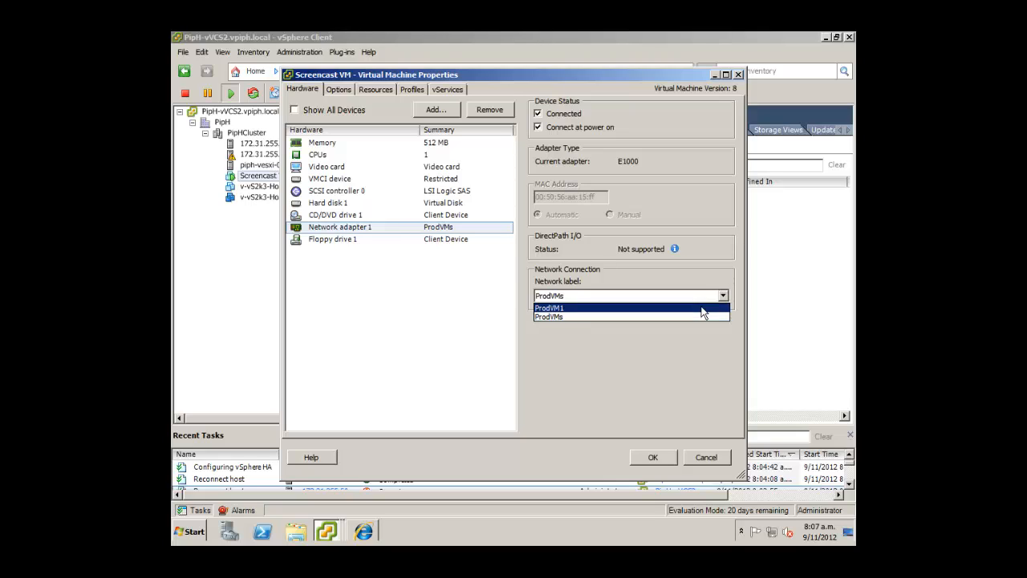
{"action": "left_click", "coordinate": [703, 310]}
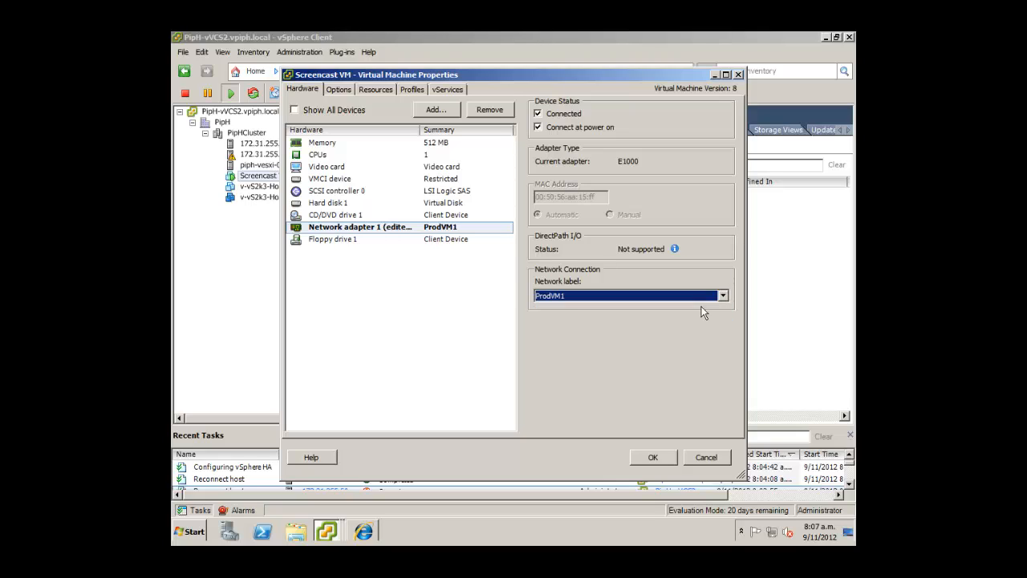
{"action": "left_click", "coordinate": [644, 457]}
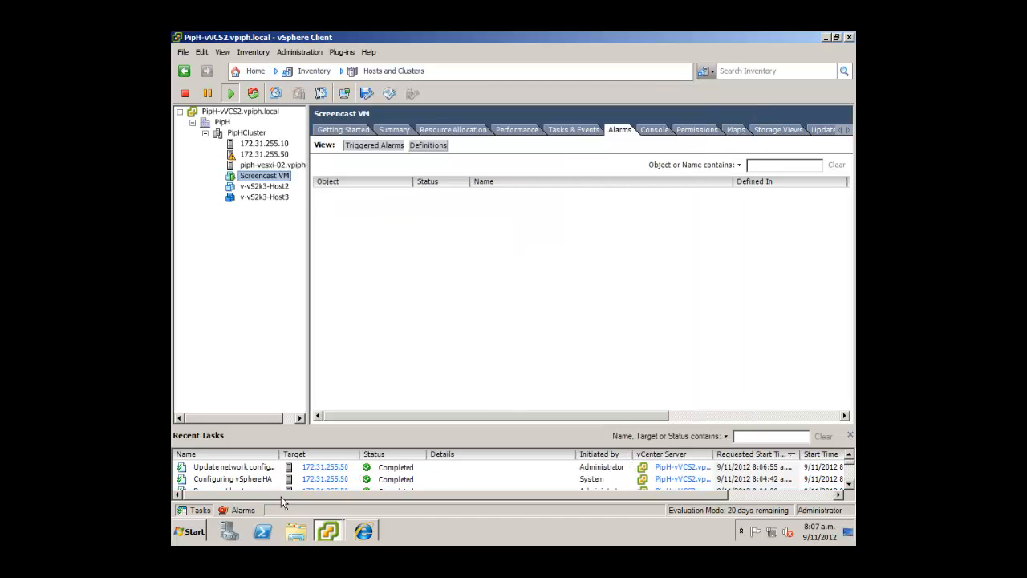
{"action": "left_click", "coordinate": [335, 533]}
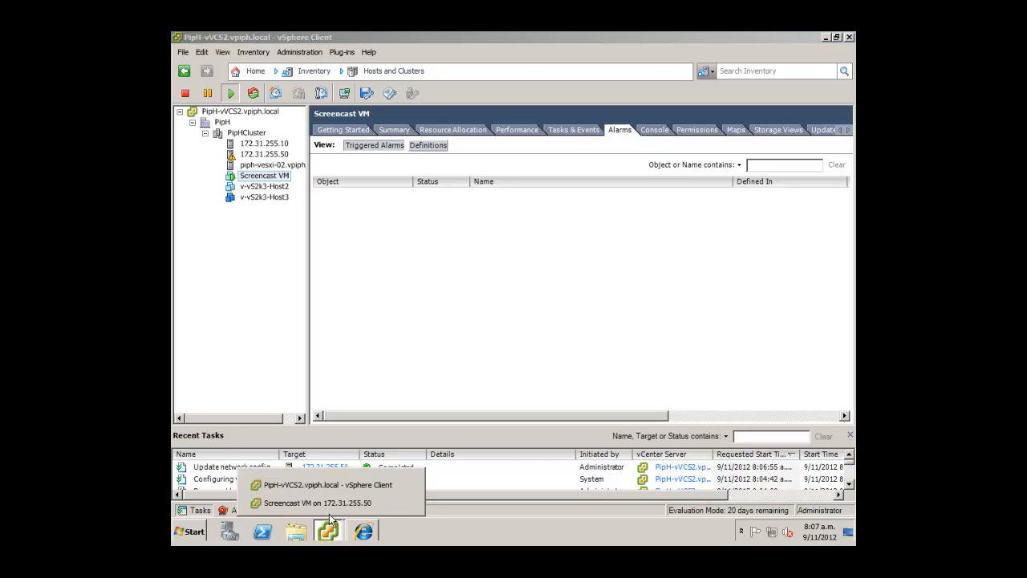
{"action": "left_click", "coordinate": [329, 502]}
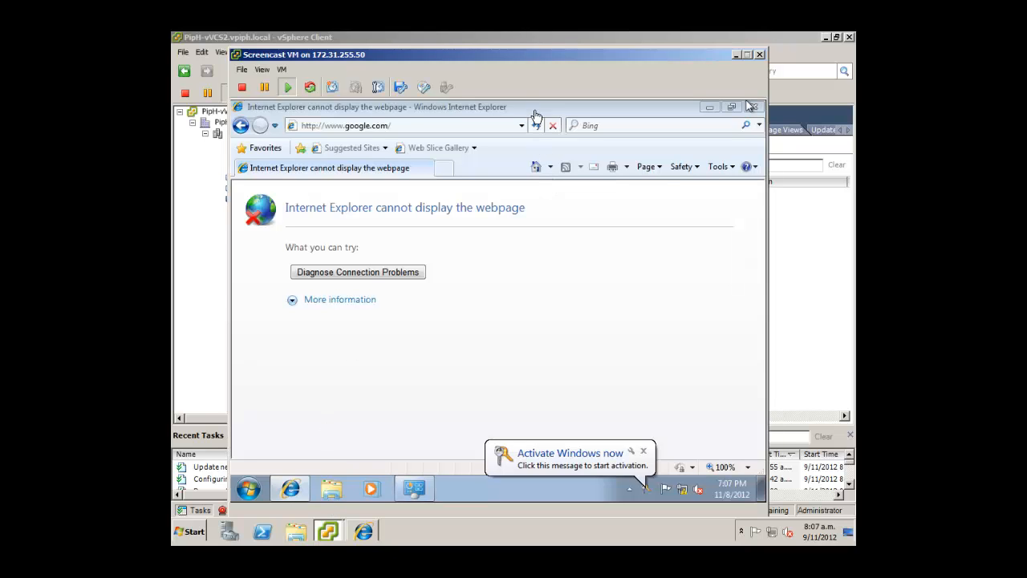
{"action": "left_click", "coordinate": [536, 127]}
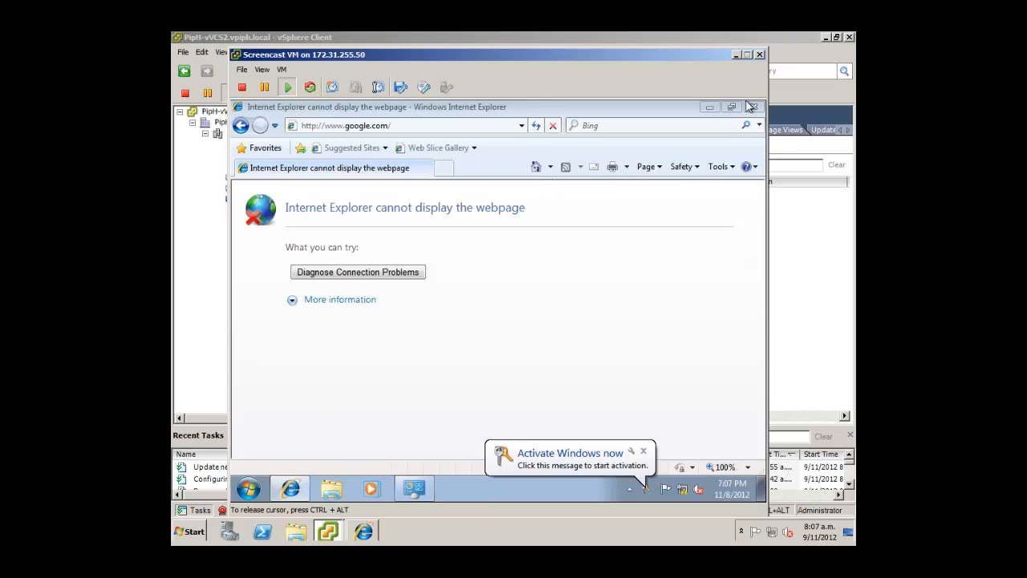